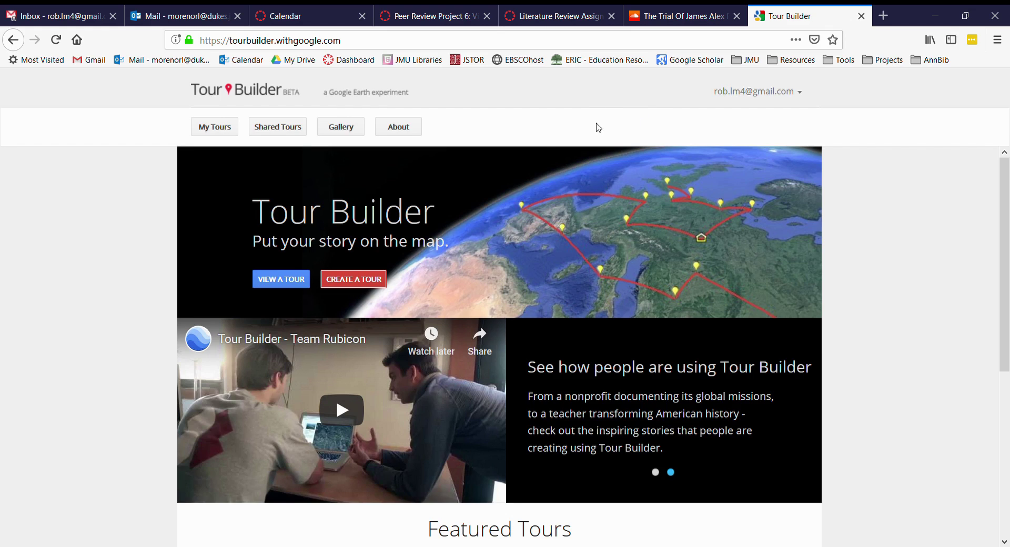
- Create a new tour named 'Washington DC Tour' with the author's name entered
click(347, 282)
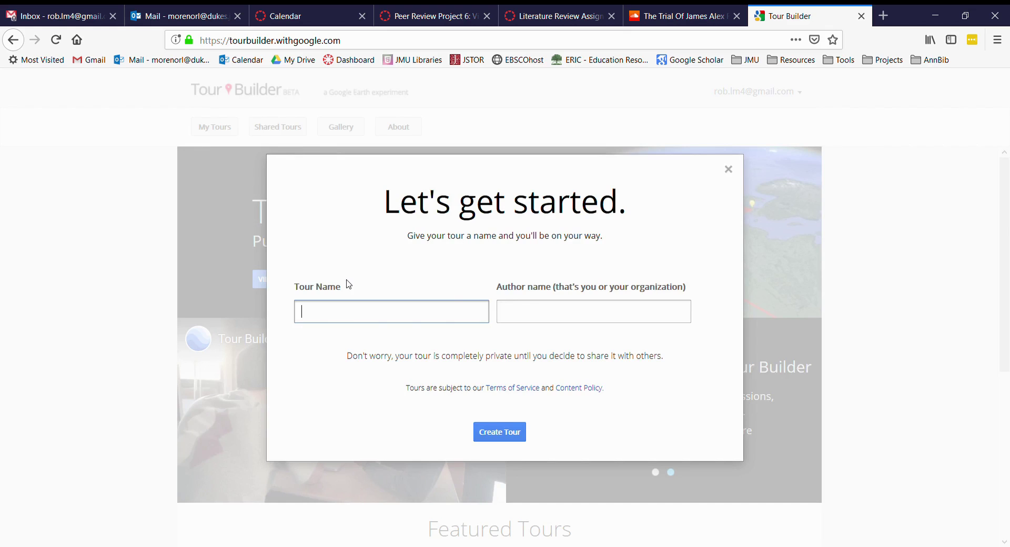
text(Washington)
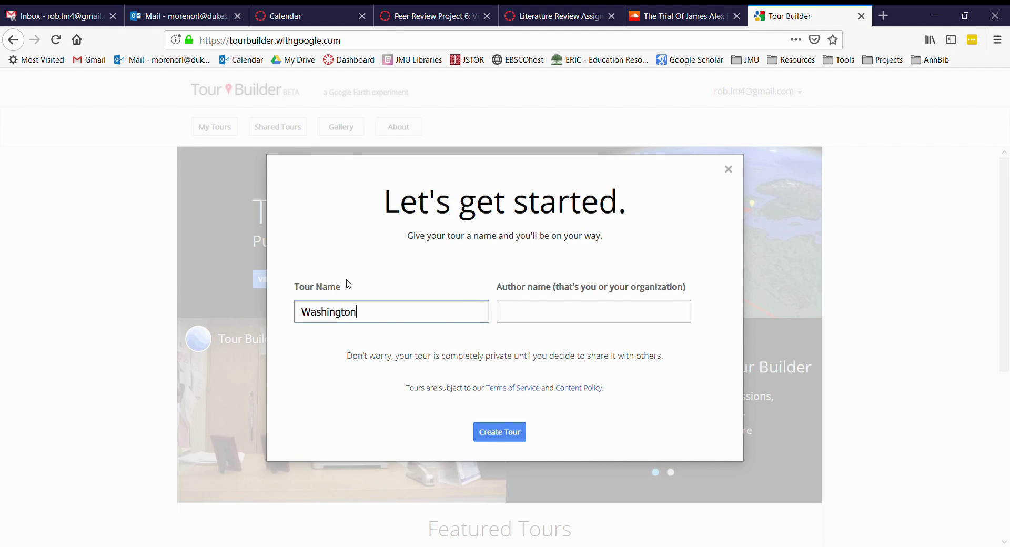
text( DC Tour)
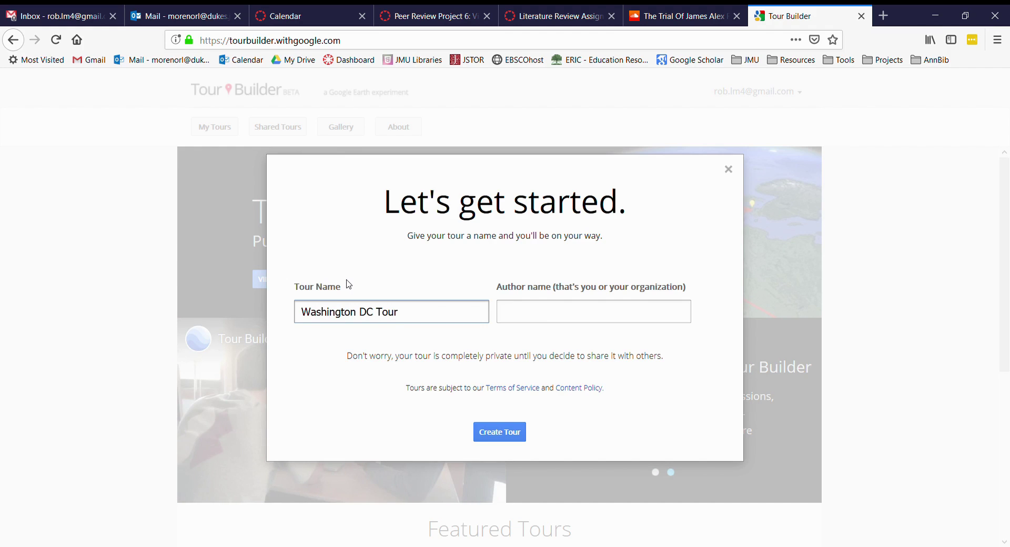
key(Tab)
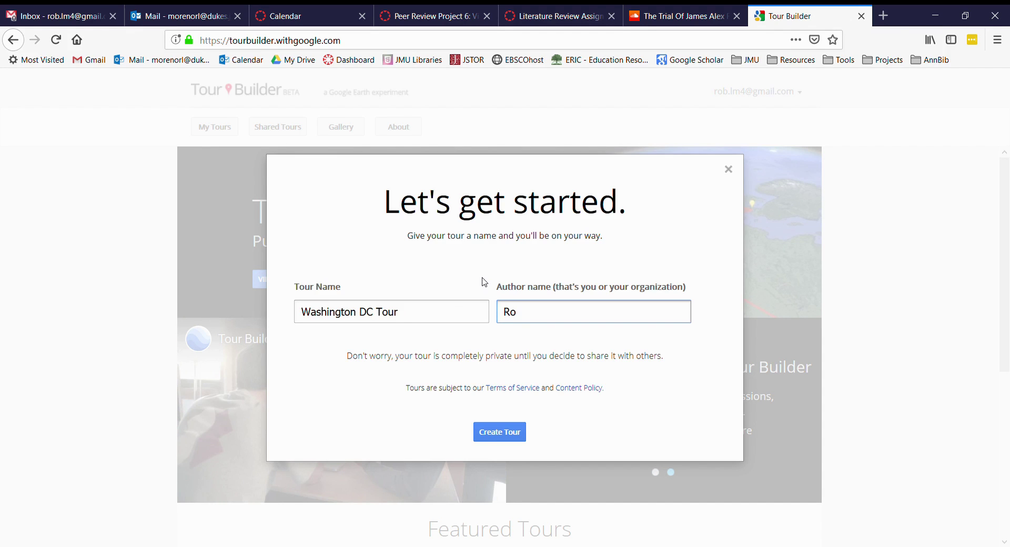
text(Moreno)
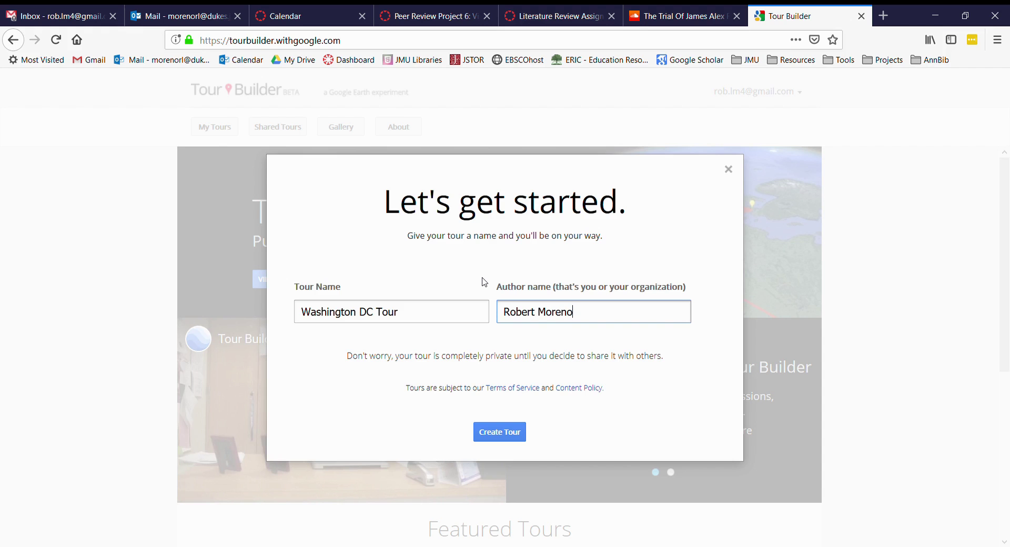
click(499, 434)
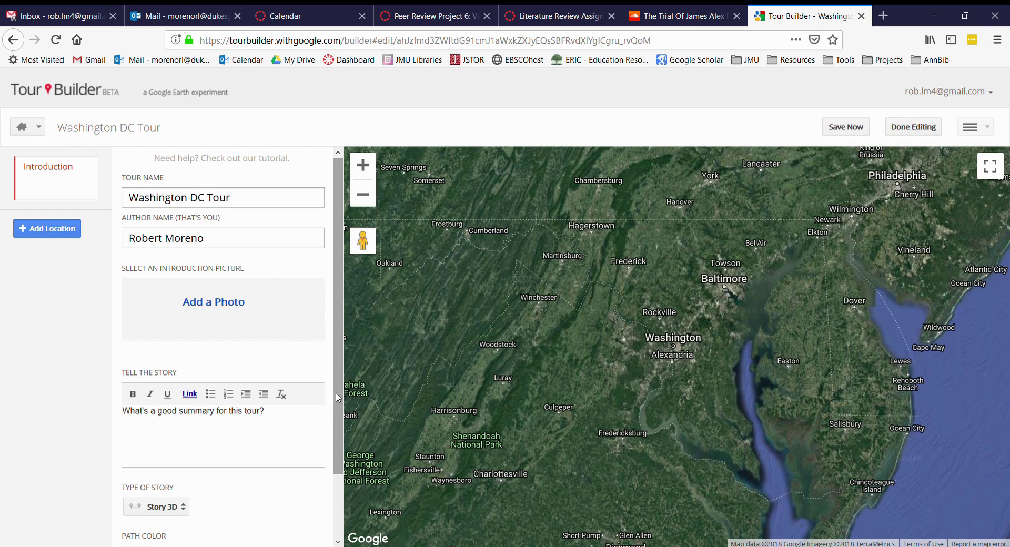
- Scroll through the Introduction form showing the tour's title, author and Story 3D type
drag(338, 398, 332, 335)
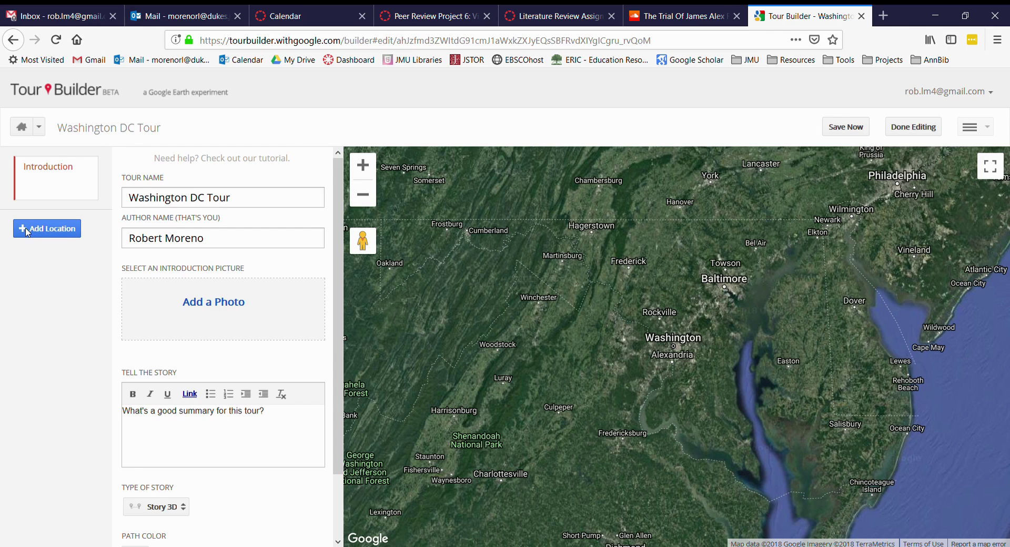
- Search 'Lincoln' and add Lincoln Memorial as the tour's first location
click(63, 233)
click(146, 221)
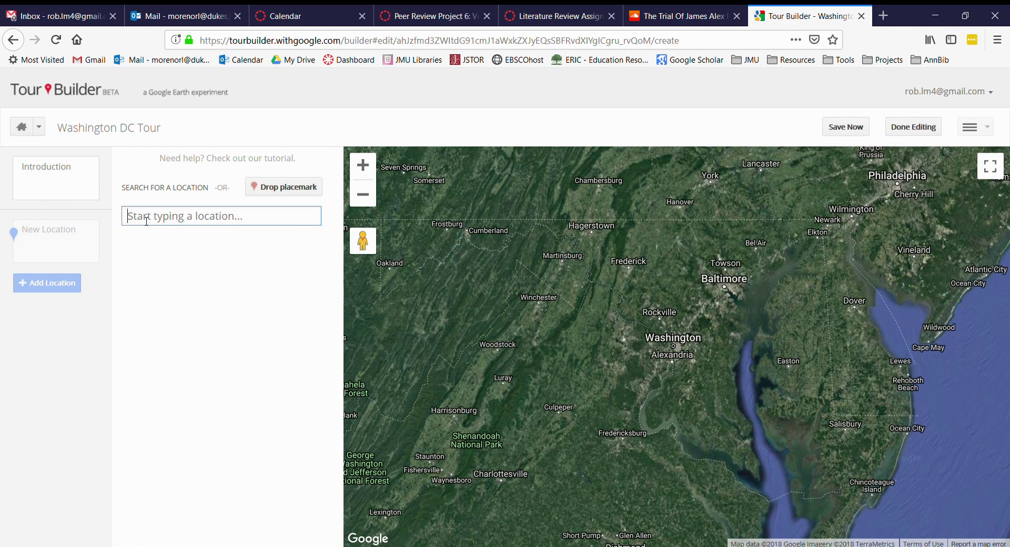
text(Lincoln)
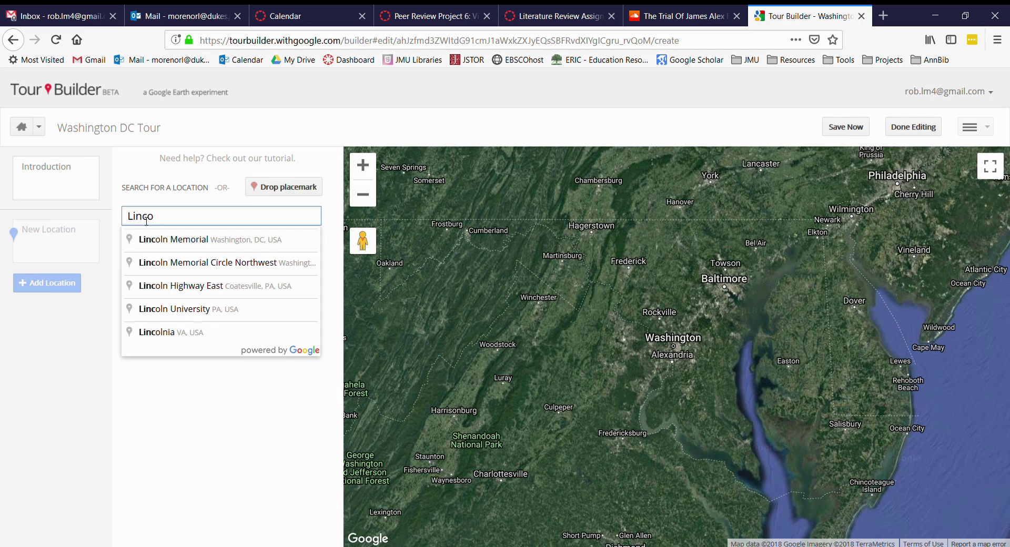
click(195, 240)
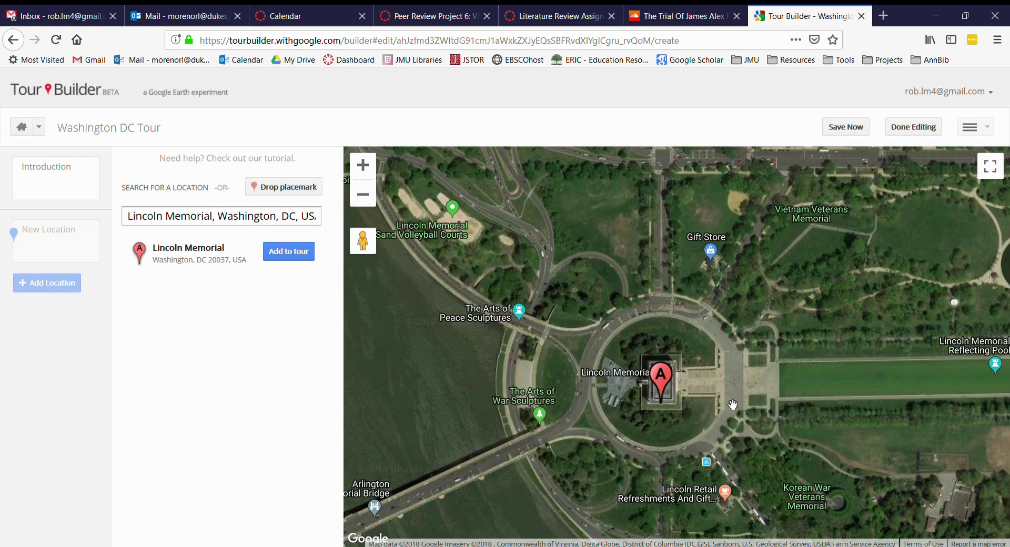
click(290, 252)
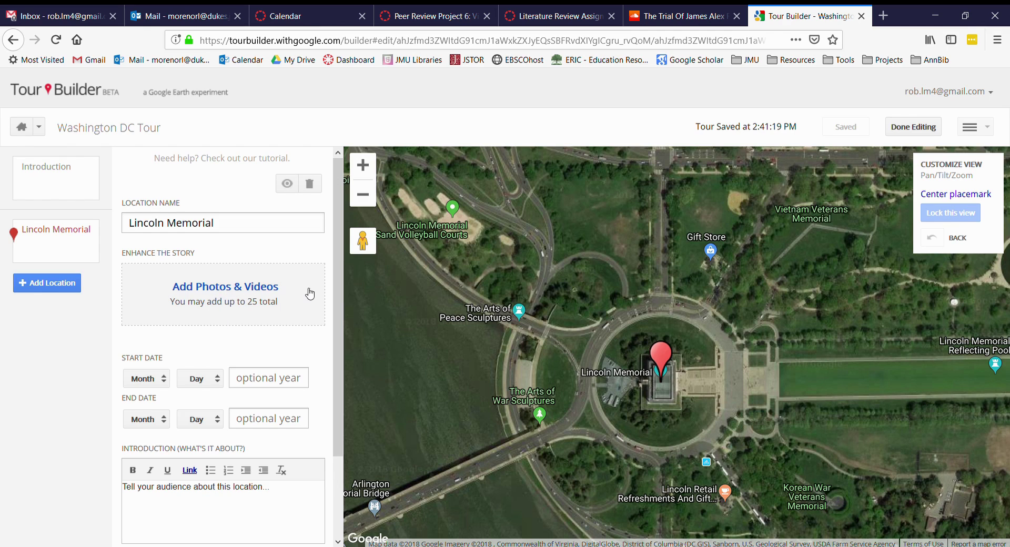
- Frame the traffic circle around Lincoln Memorial, lock that view, and start a second location
drag(337, 288, 335, 381)
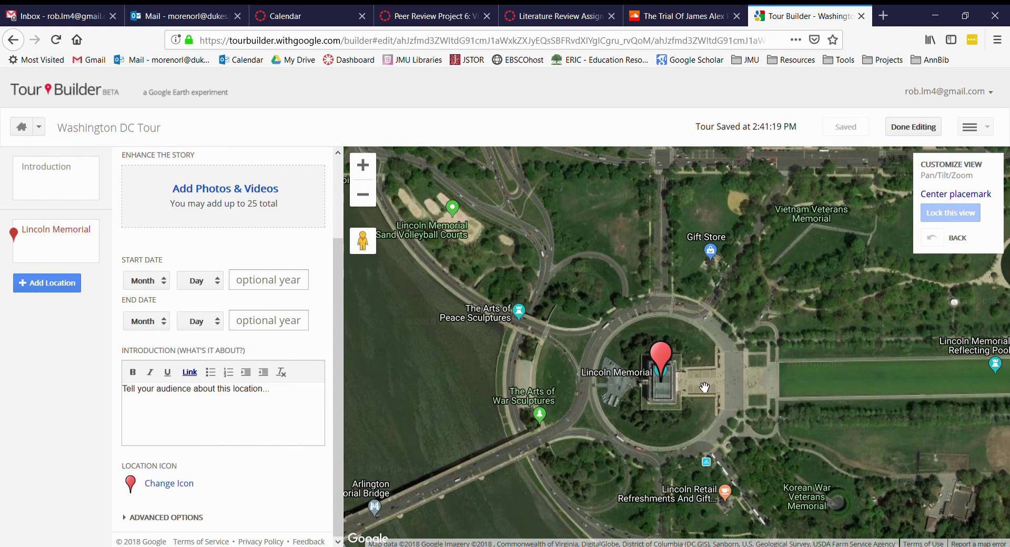
drag(707, 388, 681, 372)
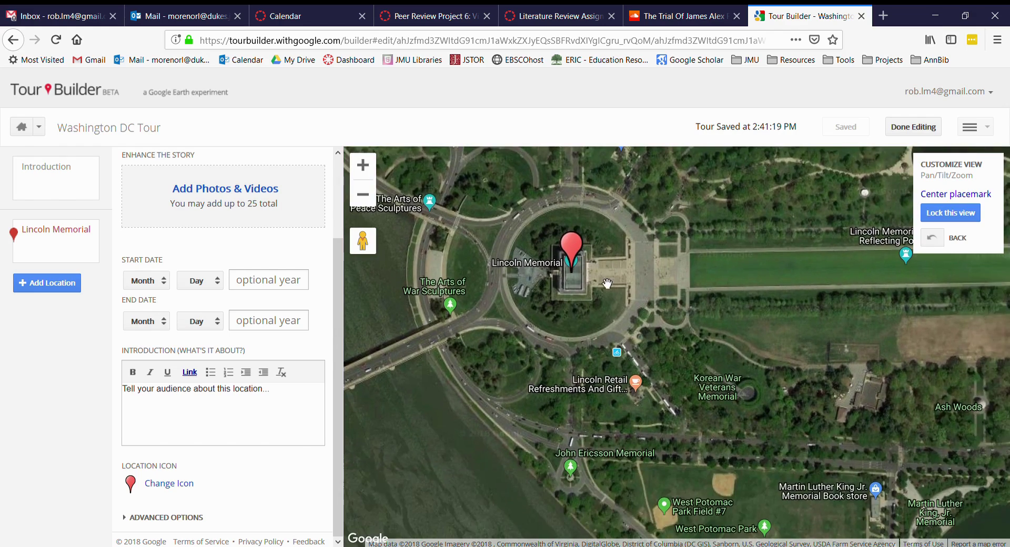
scroll(681, 372, up, 3)
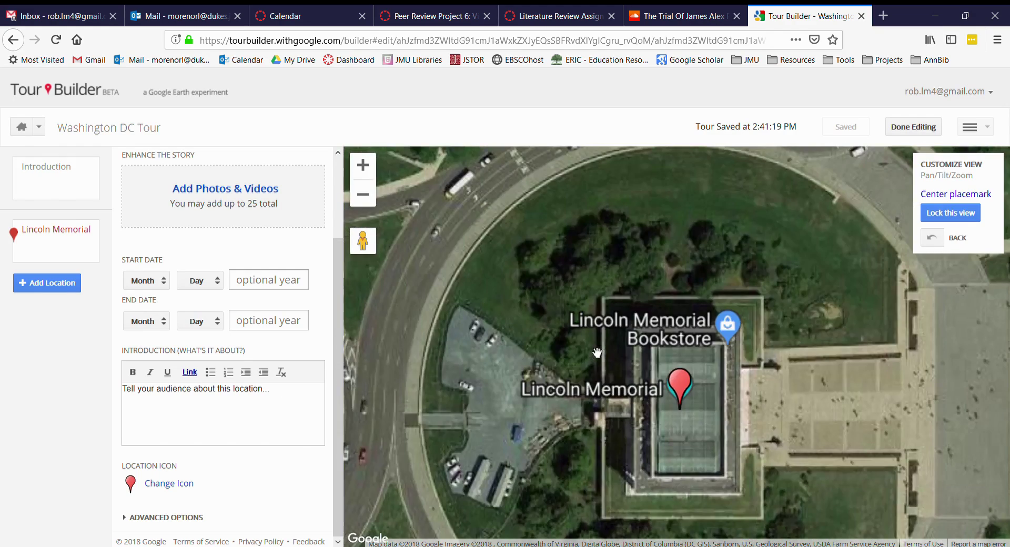
scroll(597, 353, down, 2)
drag(698, 350, 708, 331)
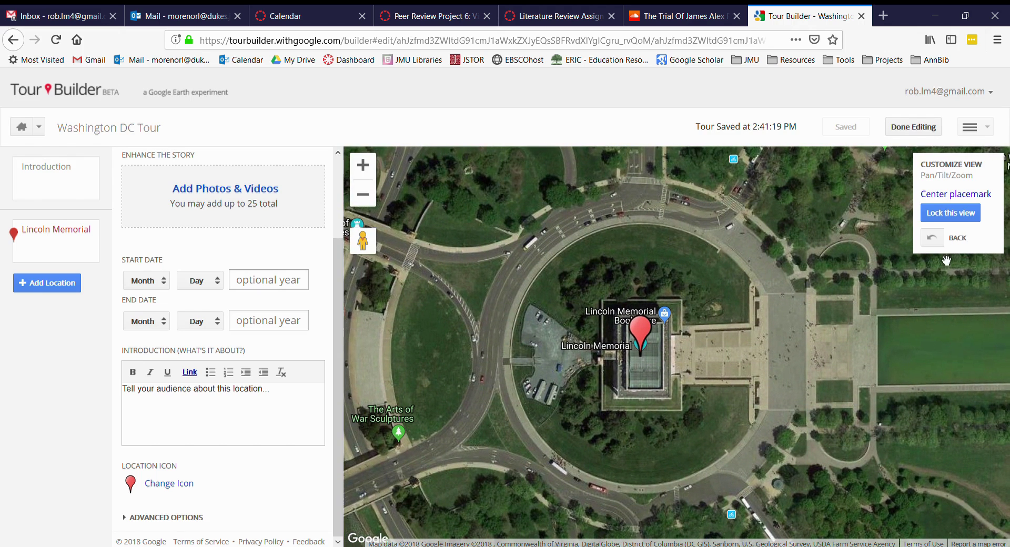
click(957, 218)
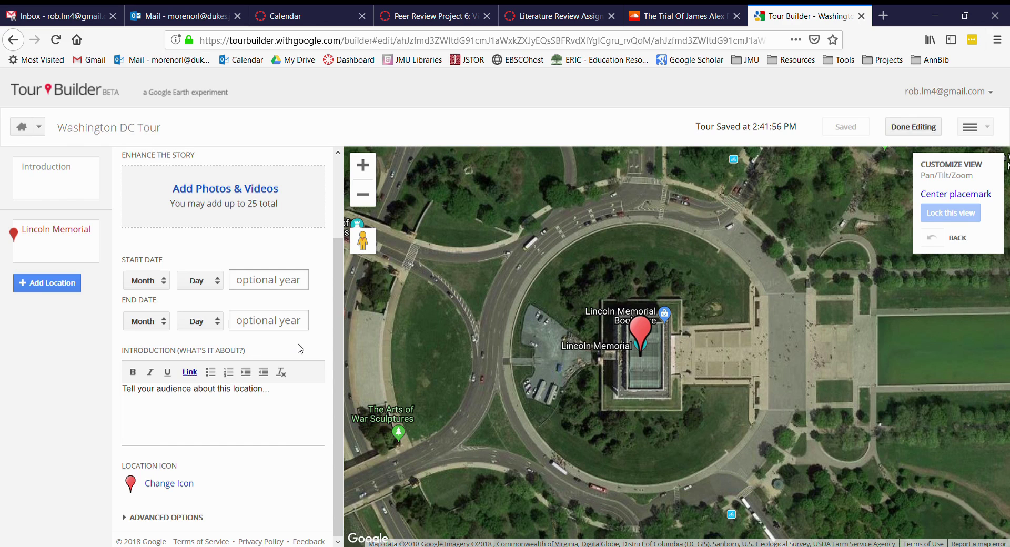
click(45, 289)
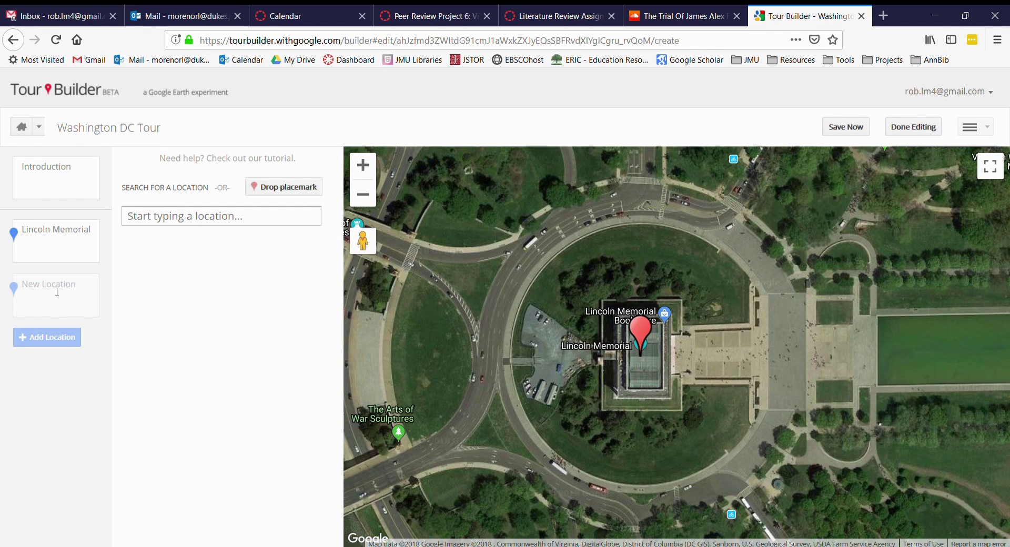
- Add The White House as the second stop, then finish editing to view the tour
click(235, 224)
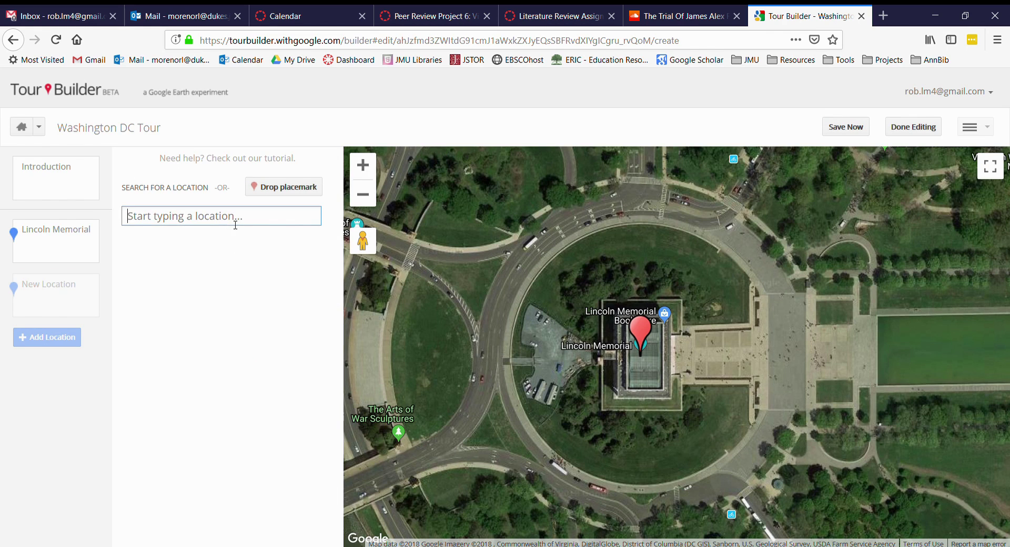
text(W)
key(BackSpace)
text(Whi)
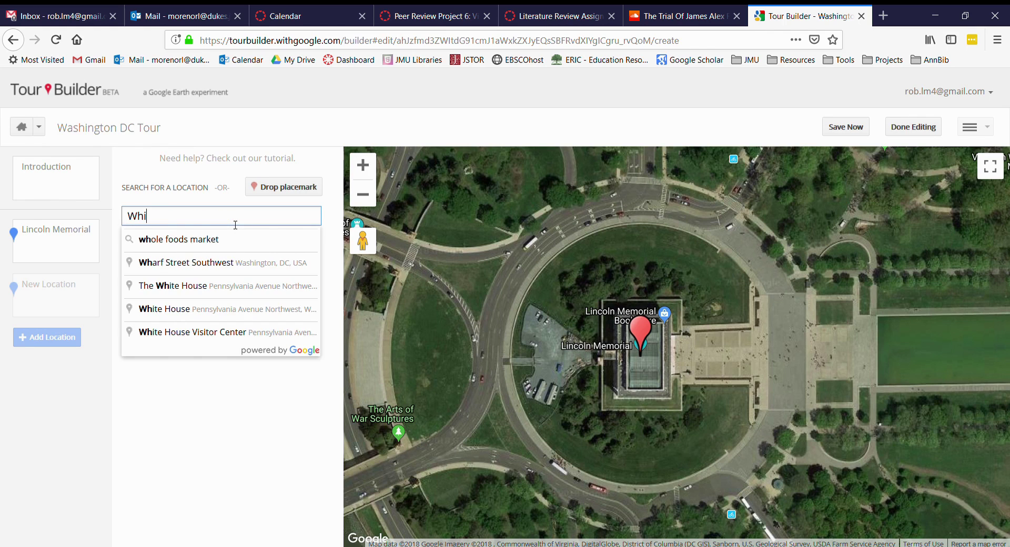
text(te Hour)
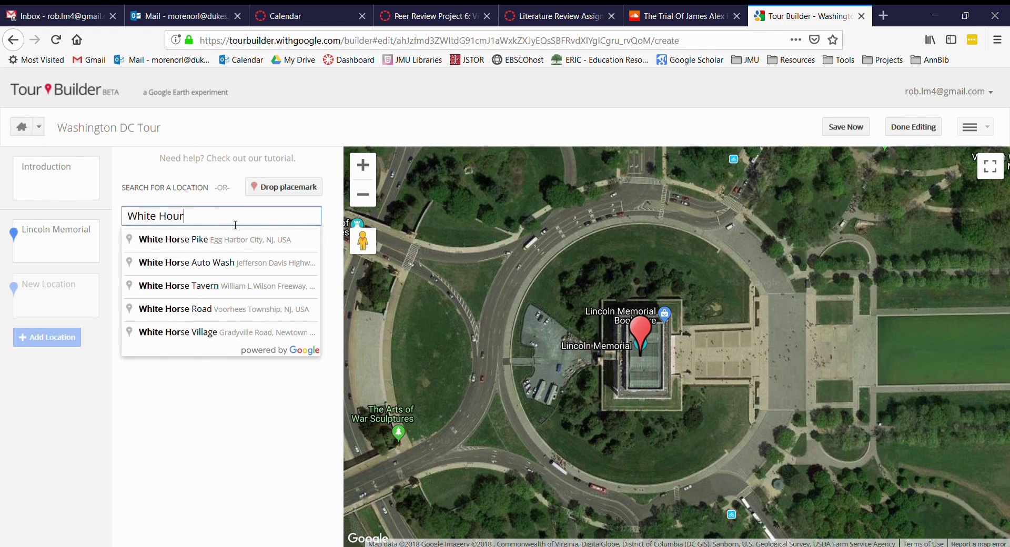
key(BackSpace)
text(se)
click(228, 241)
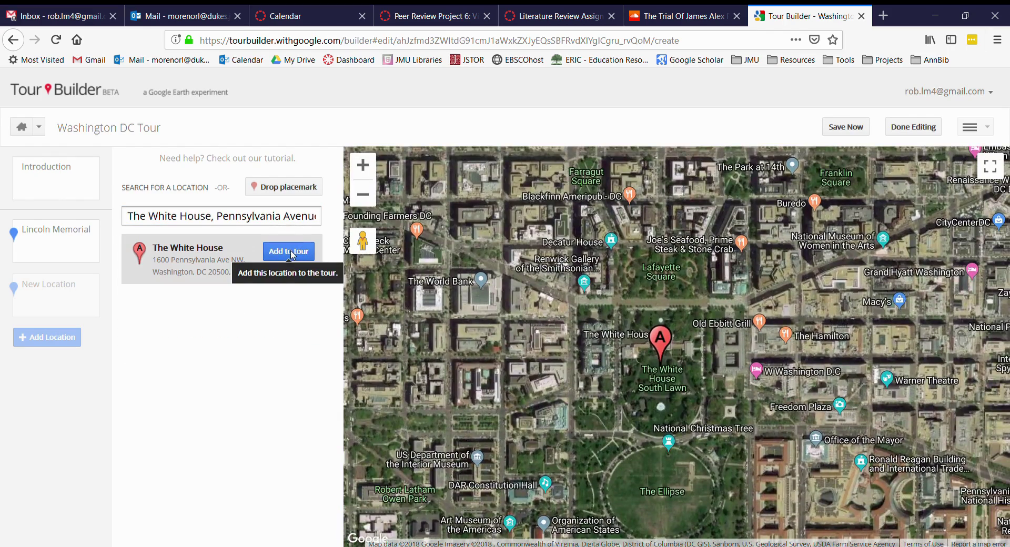
click(291, 253)
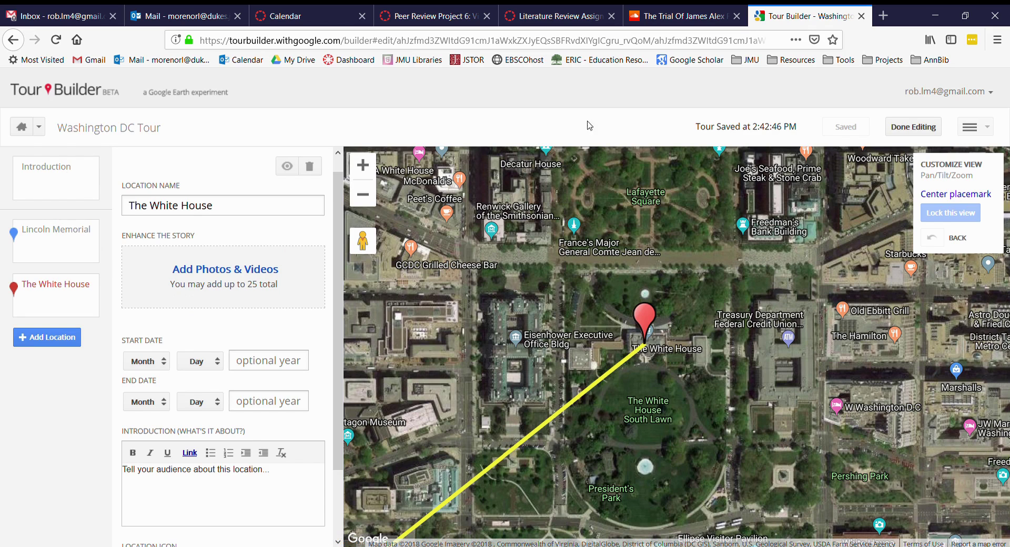
click(915, 127)
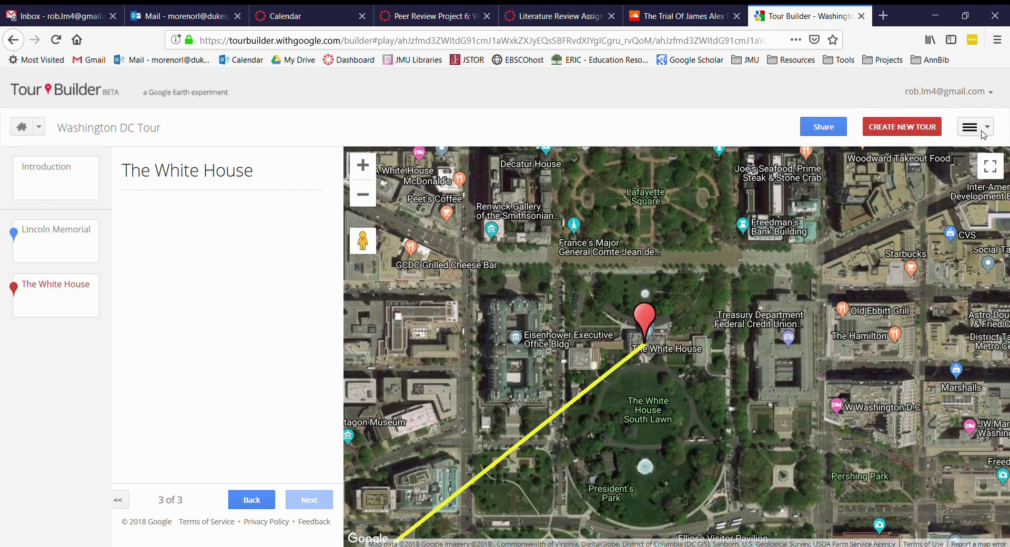
- Export the tour as a KML download and bring it up in Google Earth Pro
click(987, 131)
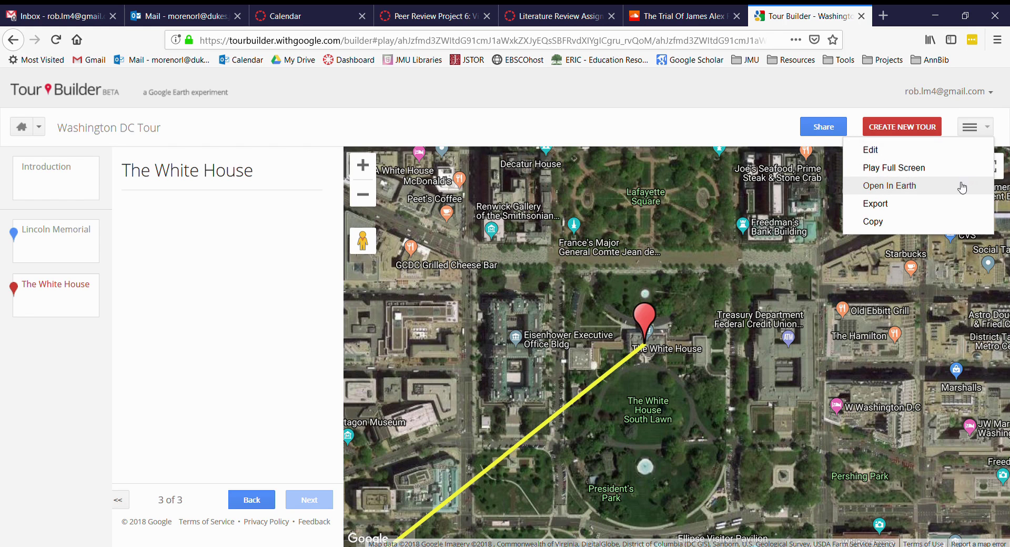
click(883, 206)
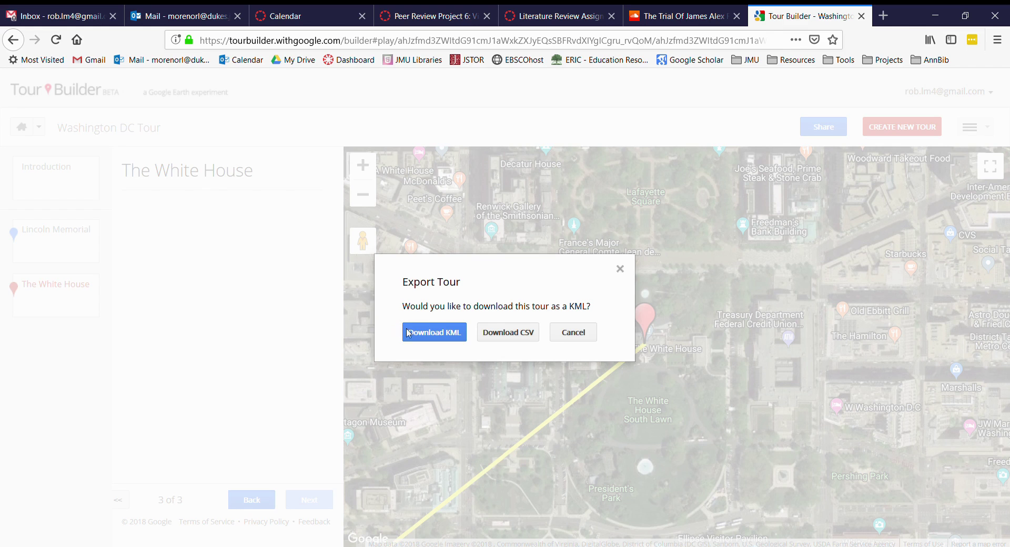
click(427, 334)
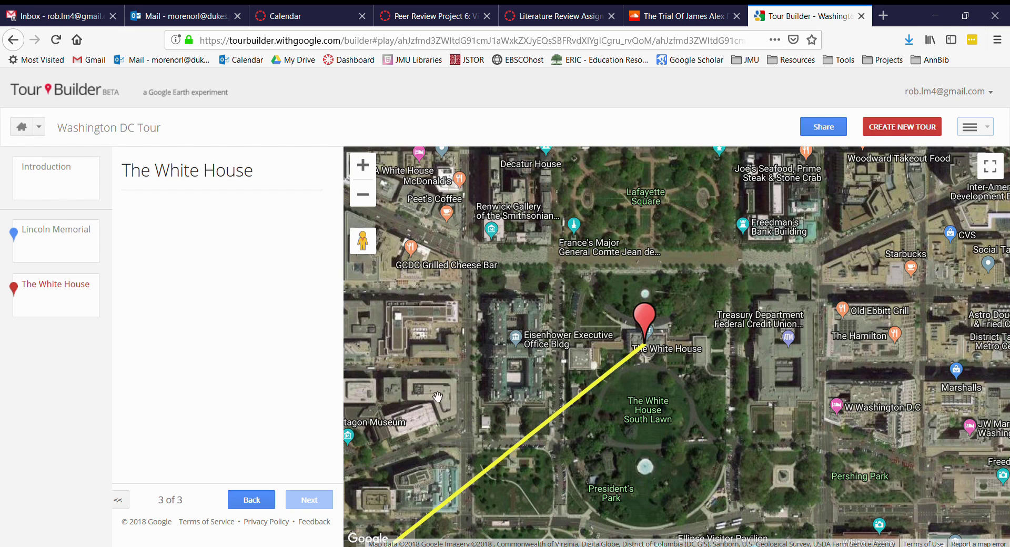
click(141, 223)
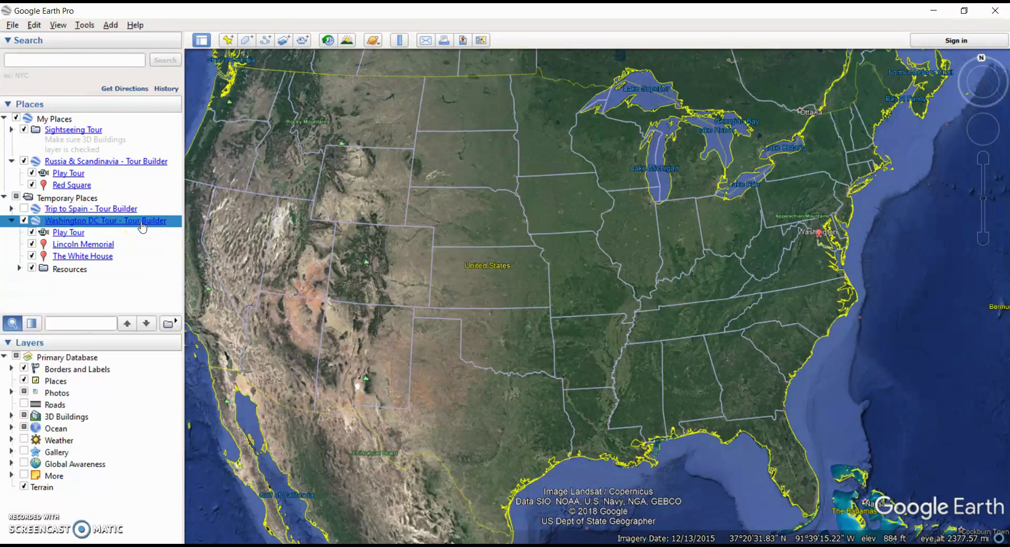
- Fly to the Washington DC Tour and open Lincoln Memorial's 'Test annotation' balloon
double_click(141, 222)
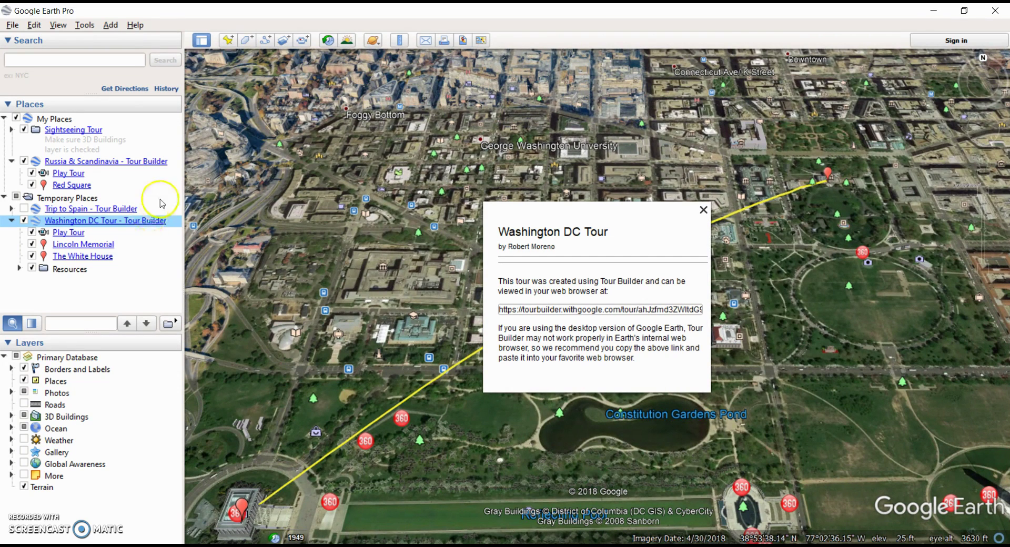
click(213, 202)
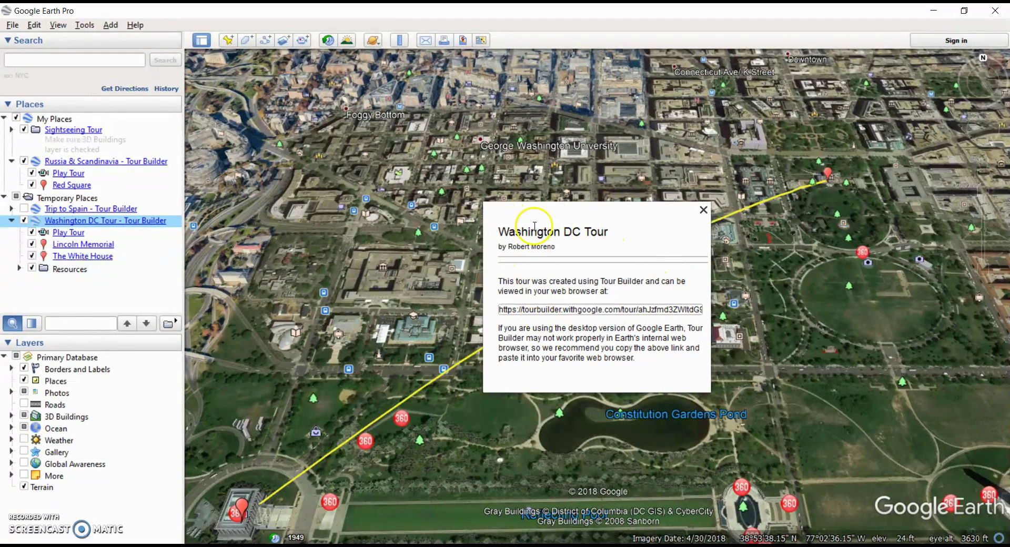
click(85, 245)
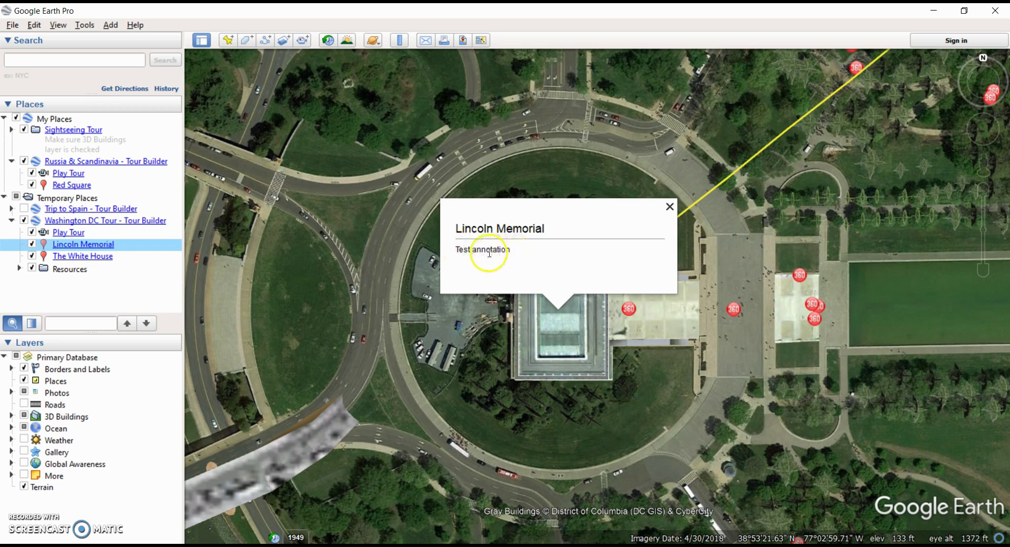
- Fly to The White House stop and zoom, tilt and orbit around the building in 3D
double_click(95, 260)
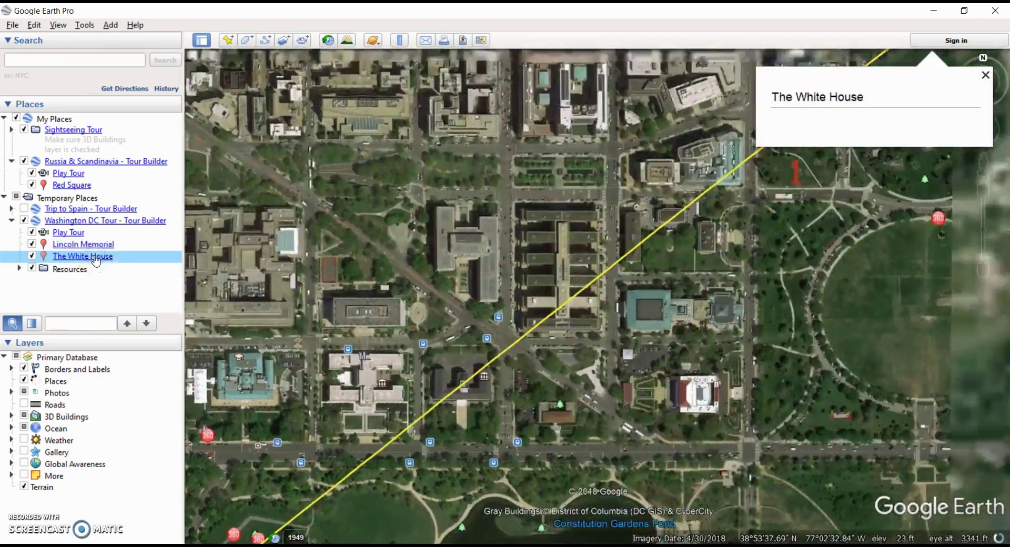
click(114, 258)
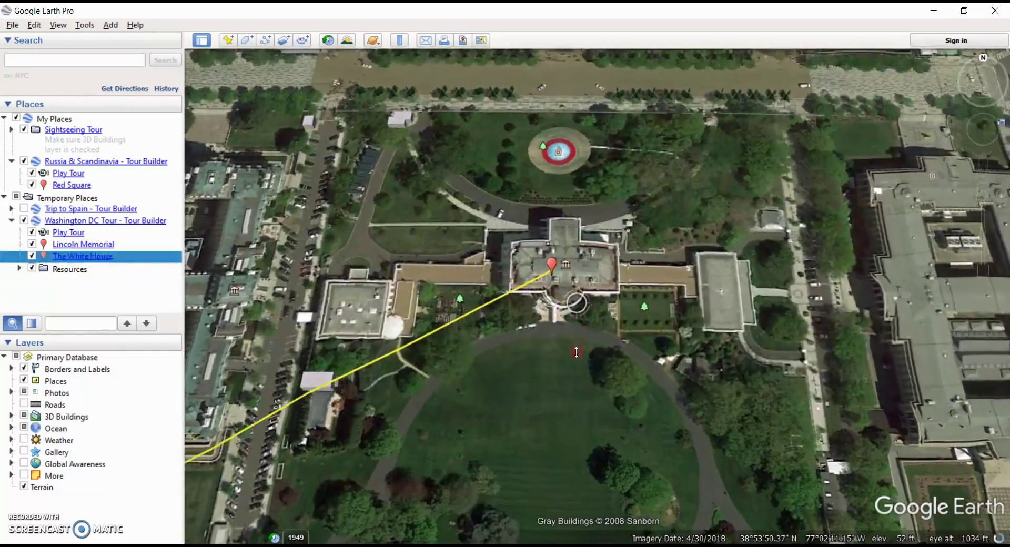
scroll(550, 453, up, 3)
drag(550, 453, 431, 296)
drag(391, 216, 470, 379)
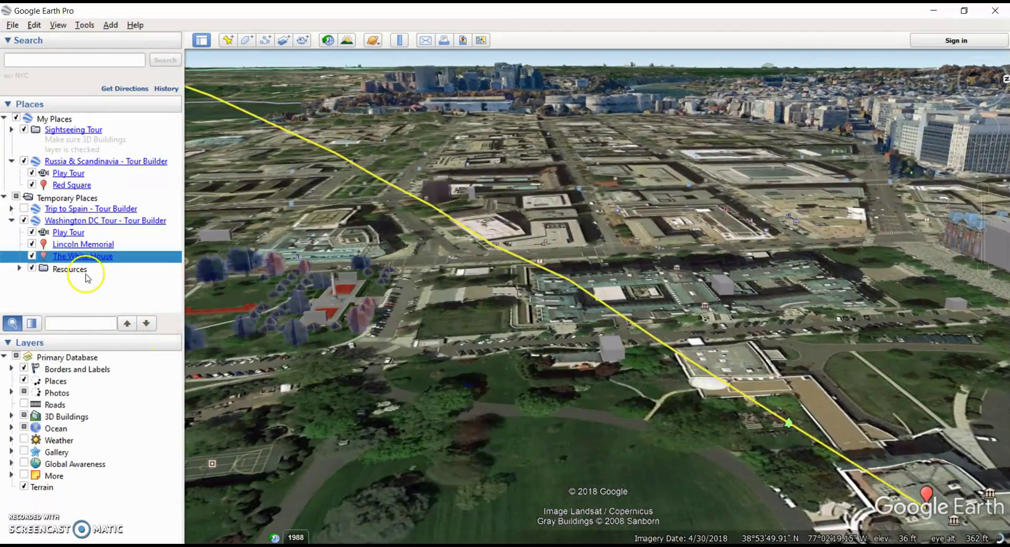
drag(560, 441, 413, 315)
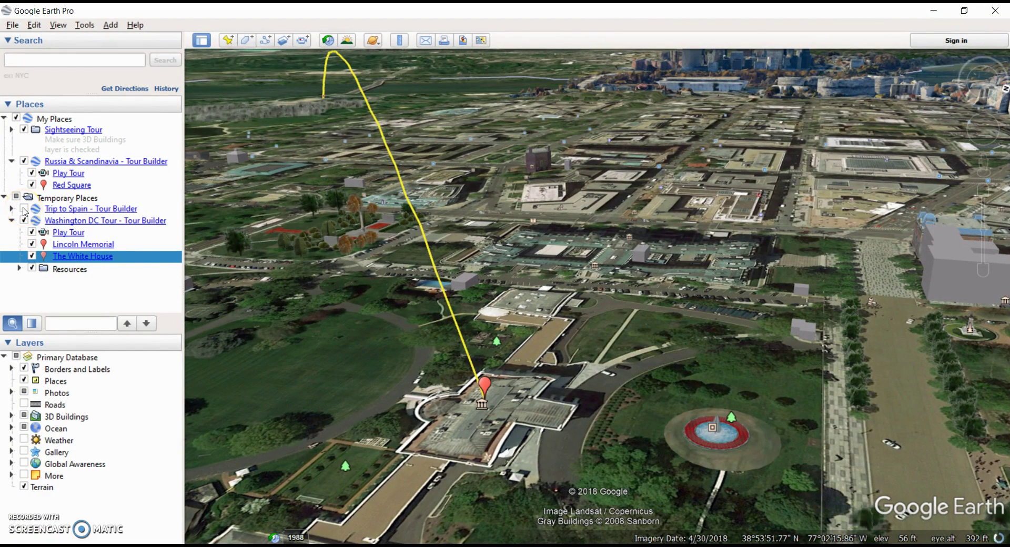
click(24, 211)
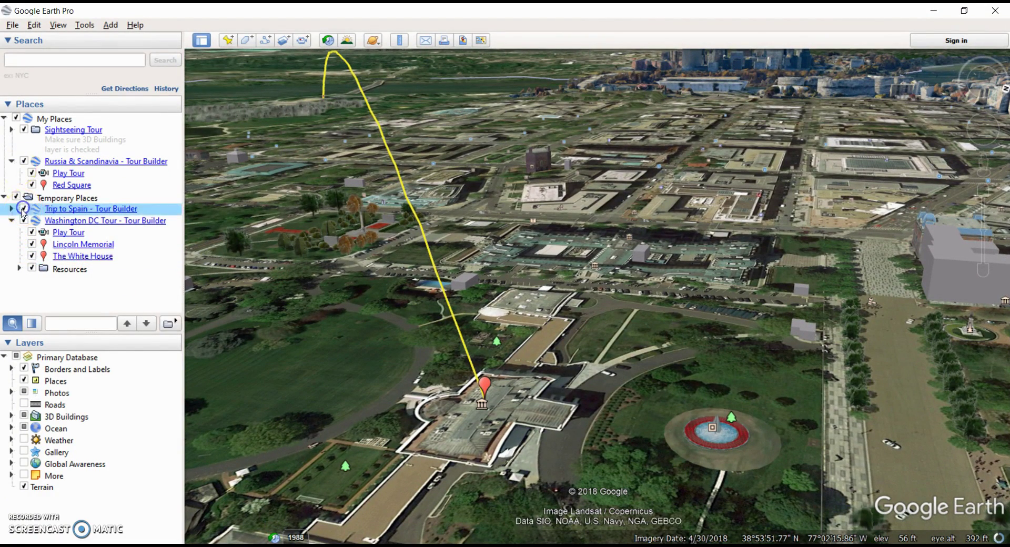
- Expand Trip to Spain, fly to Royal Palace of Madrid, and show photo 2 of 2
click(90, 213)
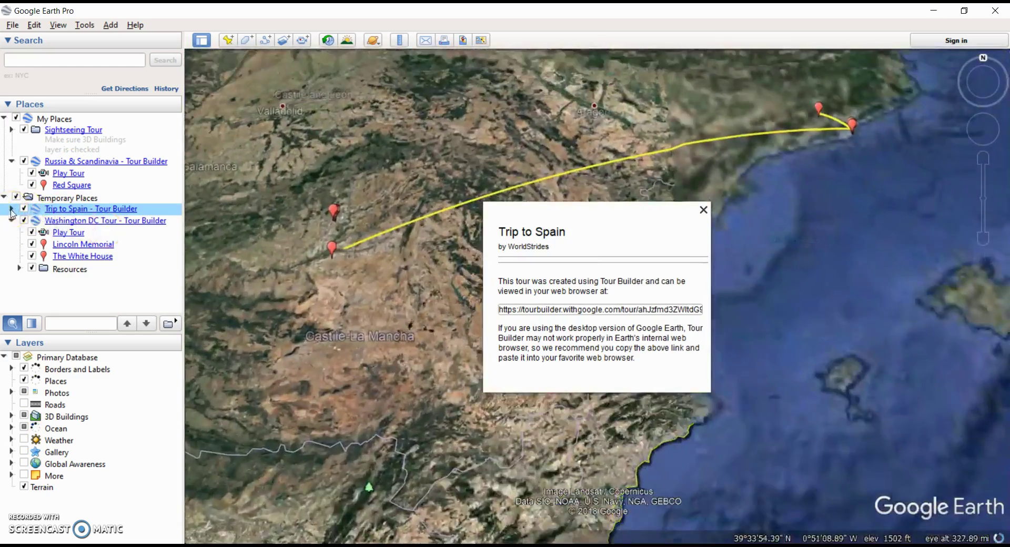
click(11, 209)
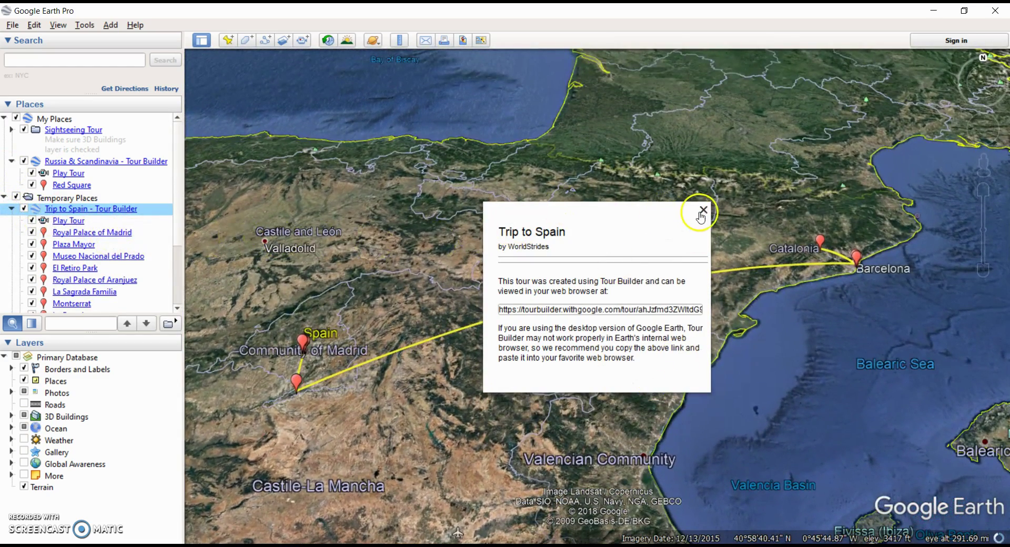
click(539, 207)
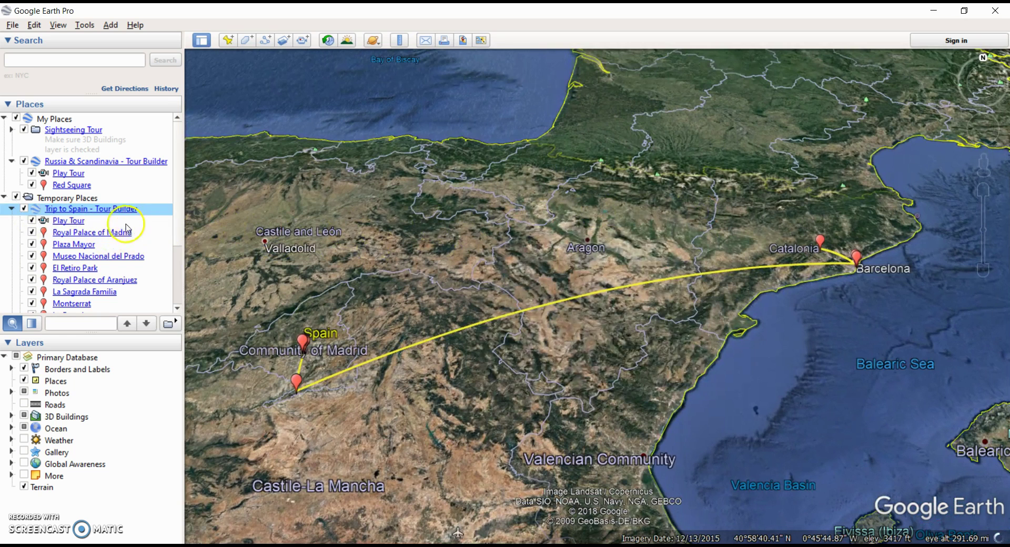
scroll(78, 252, down, 3)
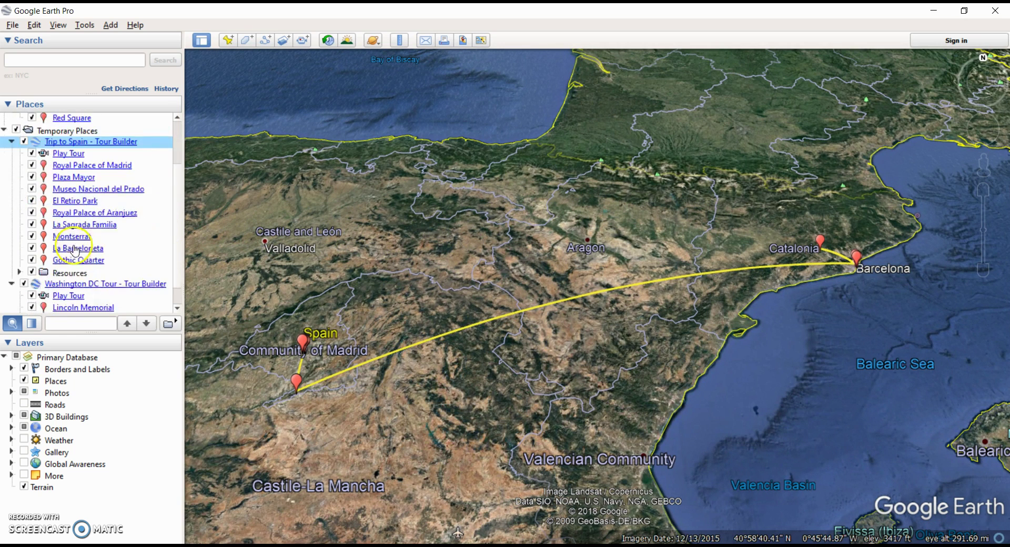
scroll(77, 252, up, 2)
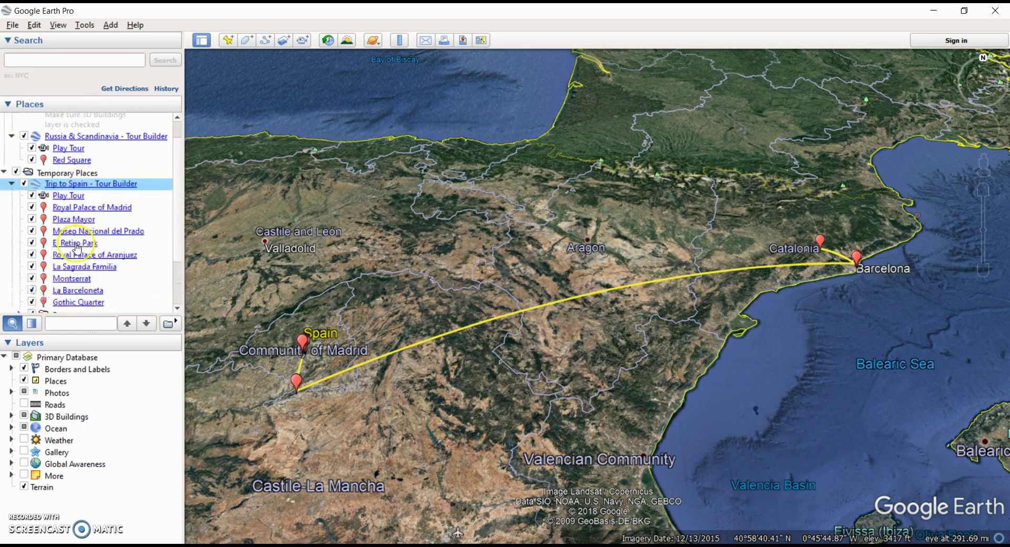
click(89, 209)
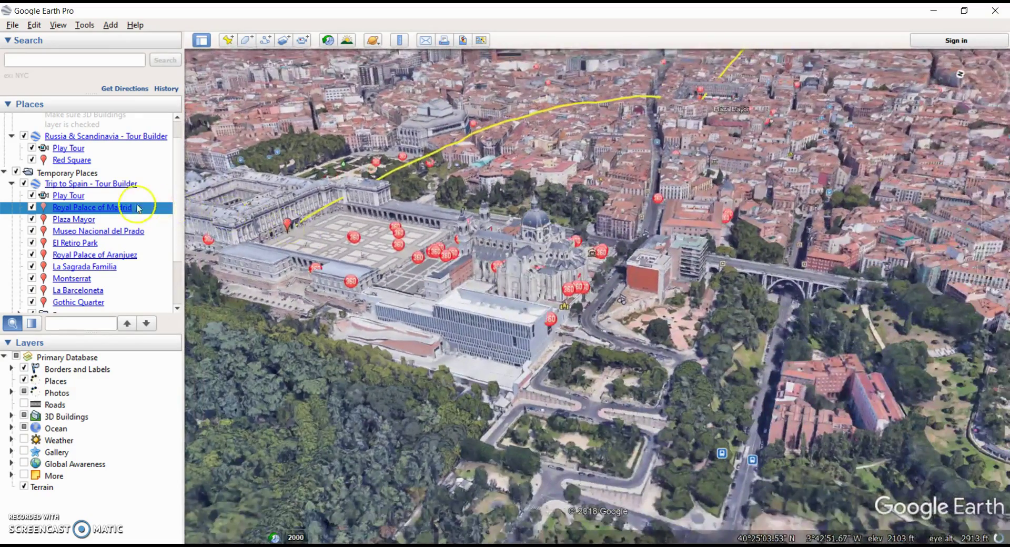
click(118, 208)
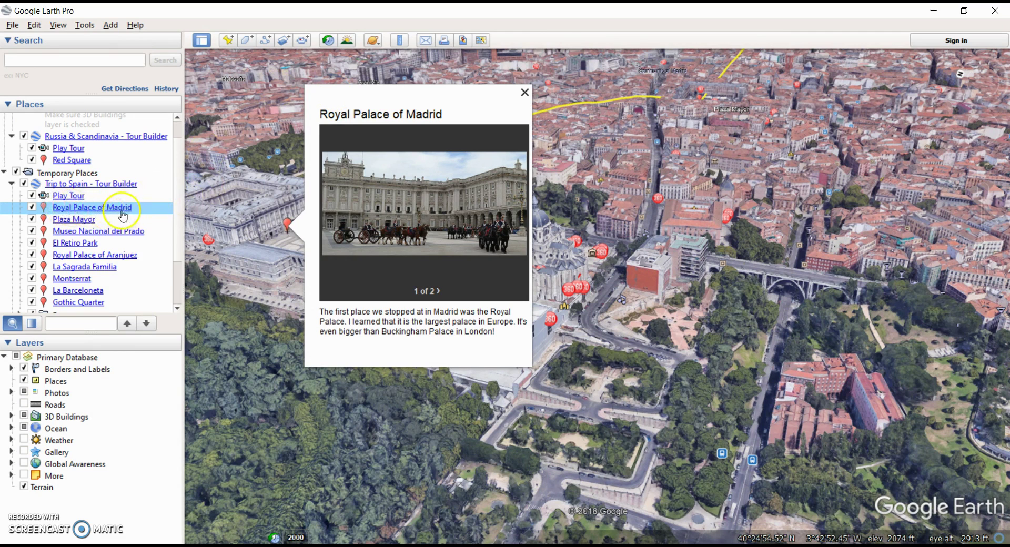
click(437, 291)
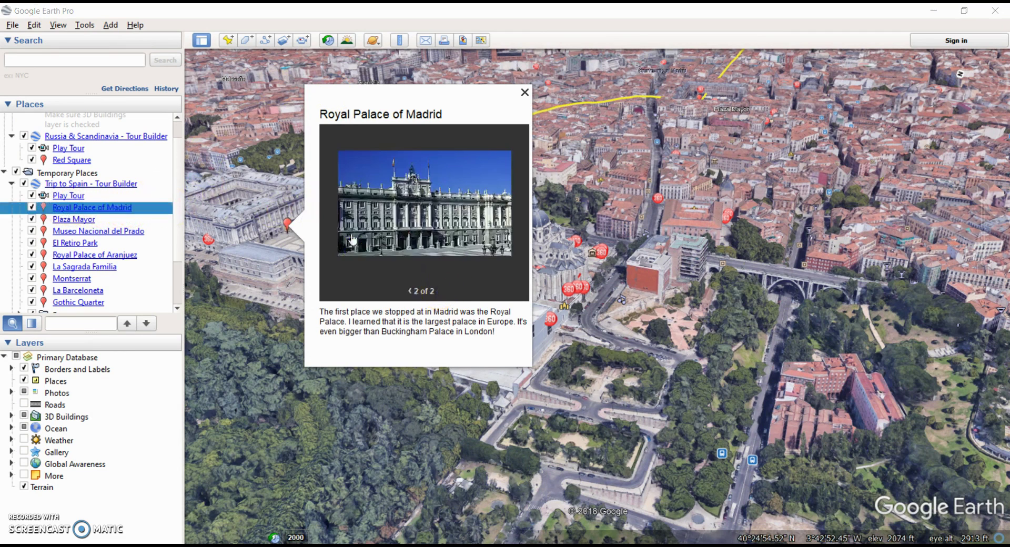